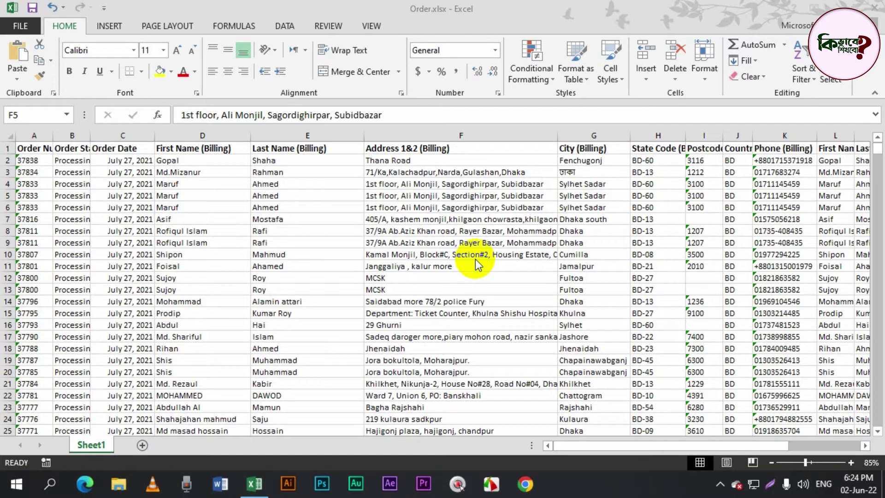
Review the first name, last name and order date values in row 2.
click(323, 254)
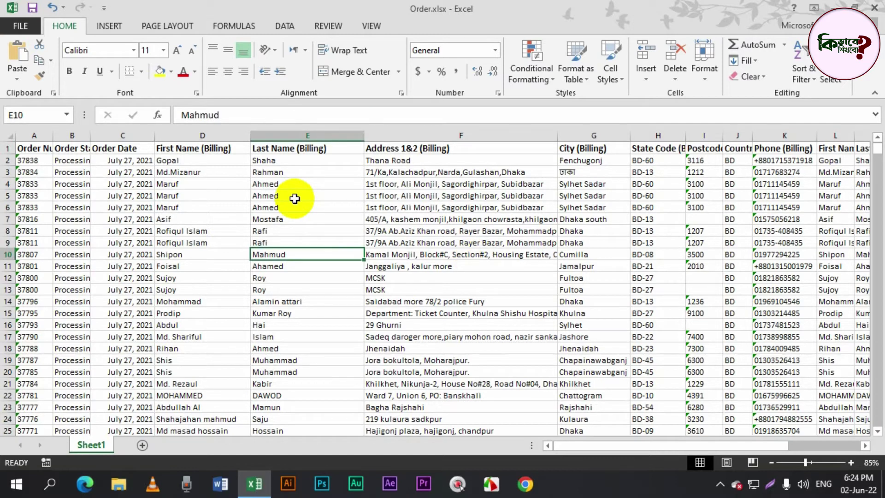
click(208, 161)
click(294, 162)
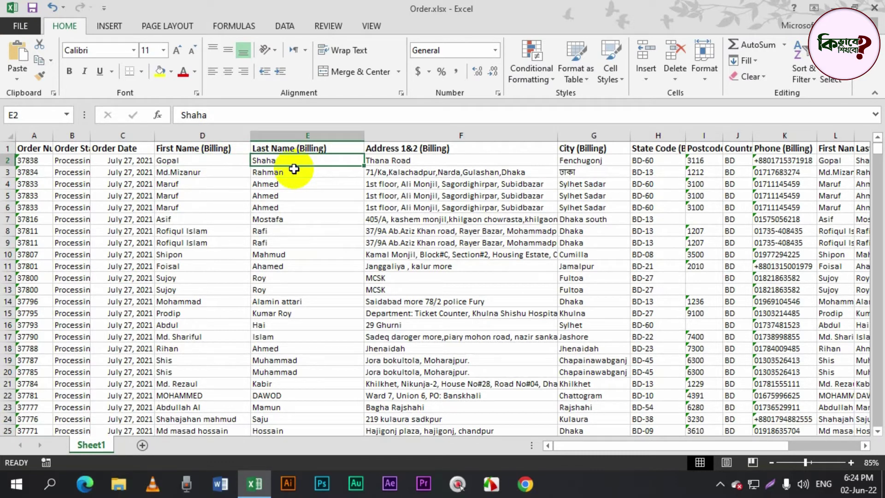
click(119, 160)
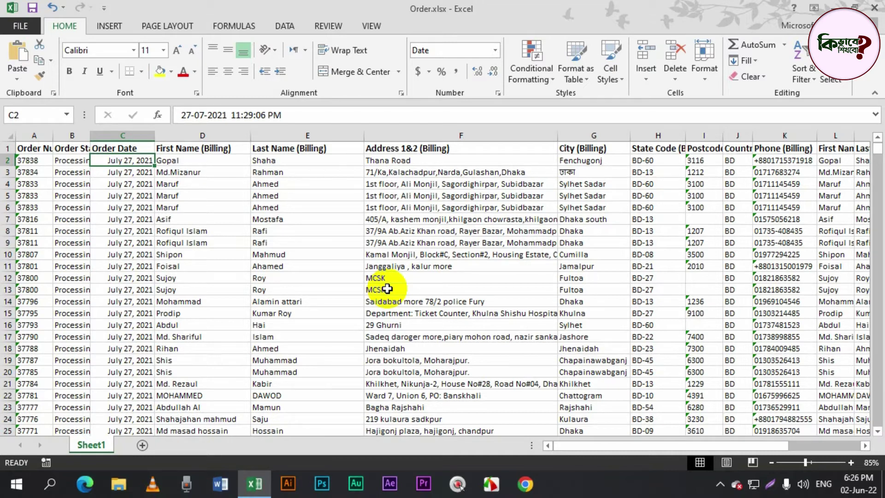
drag(877, 148, 877, 420)
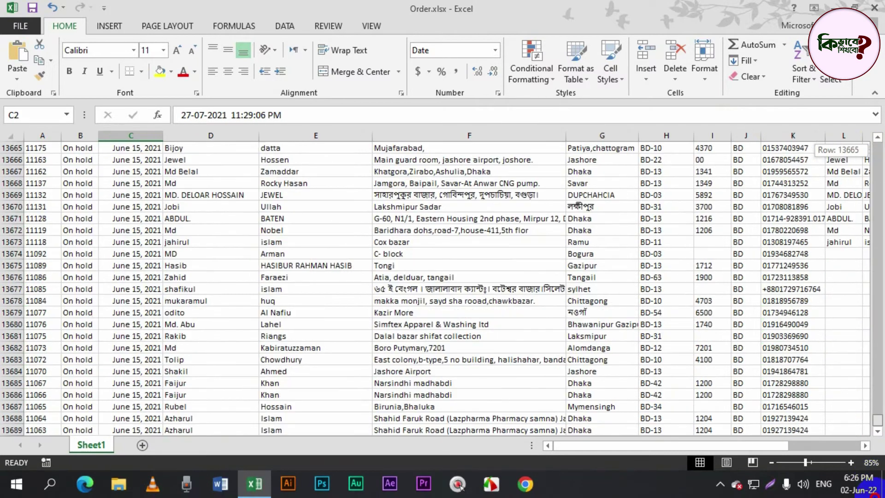
scroll(18, 355, down, 3)
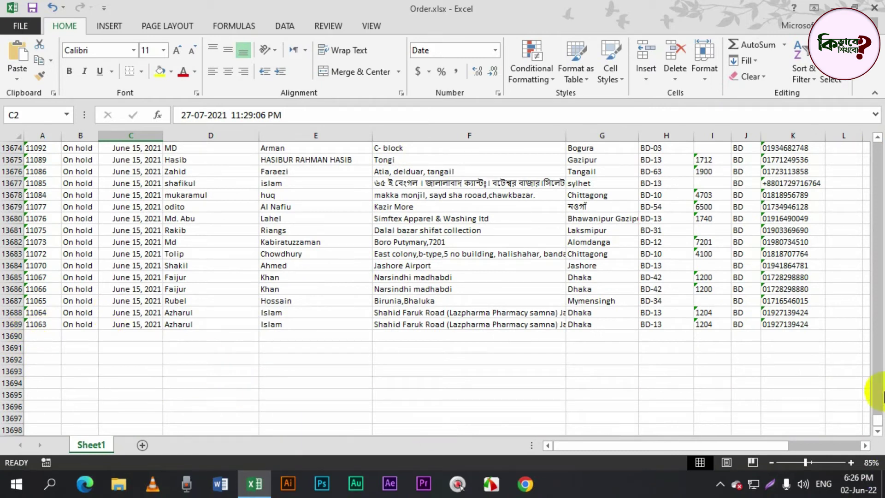
drag(876, 410, 877, 143)
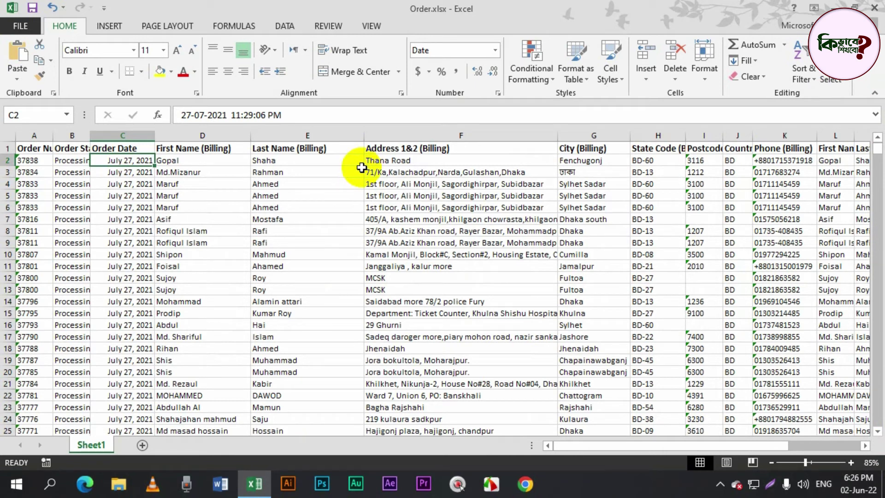
Insert a blank column at F and narrow column E to fit the last names.
click(395, 135)
right_click(388, 135)
click(428, 239)
click(401, 218)
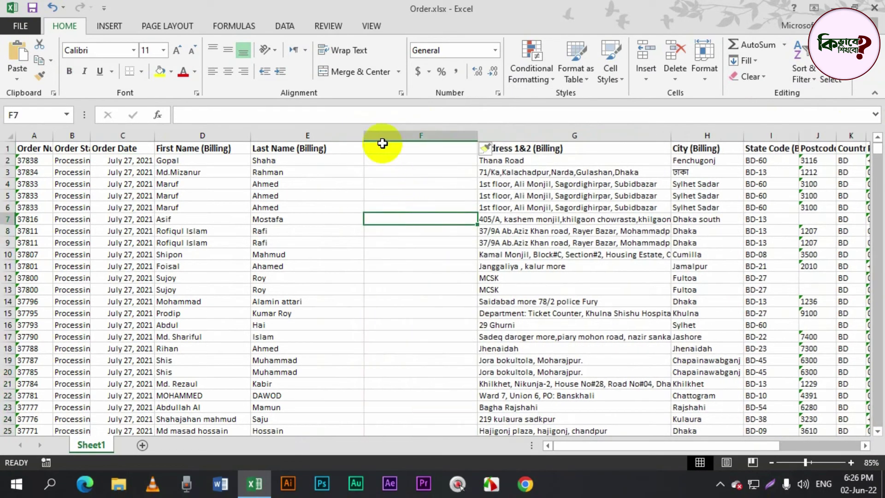
drag(358, 133, 331, 133)
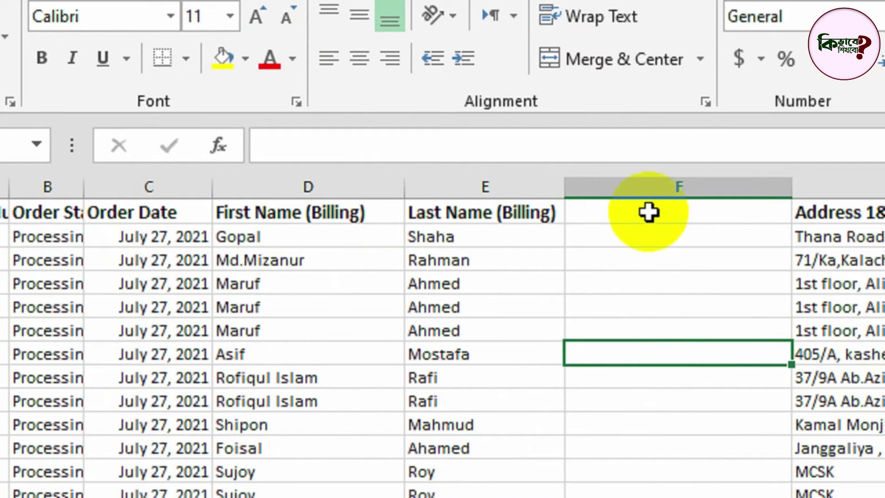
Enter the header 'Full Name' in F1 and begin a formula in F2.
click(640, 214)
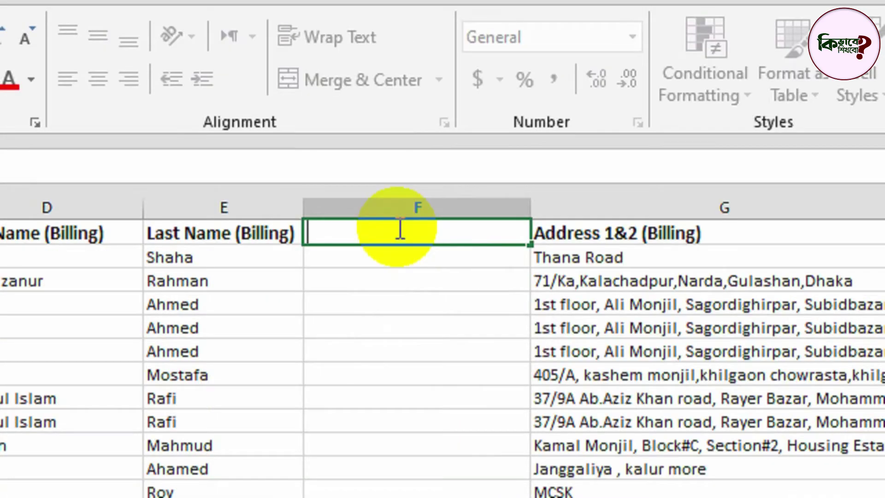
text(Full Name)
key(Return)
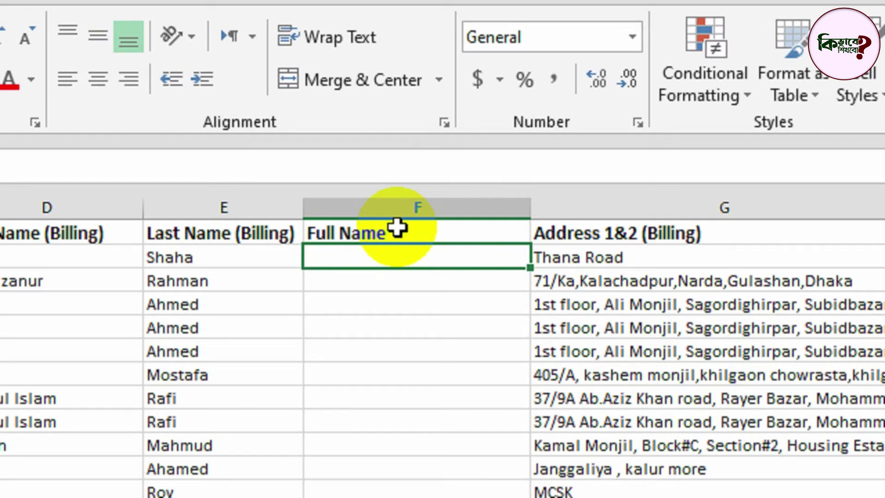
text(=)
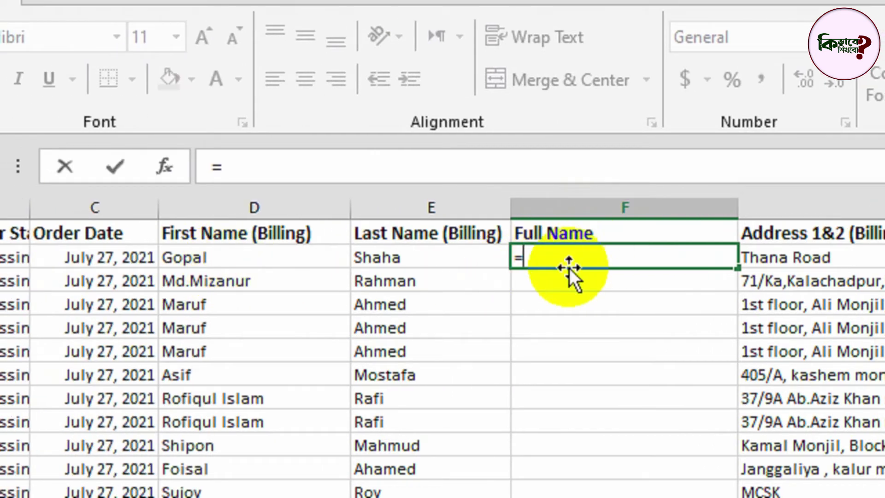
Join the first and last names in F2 with the formula =D2&E2.
click(227, 255)
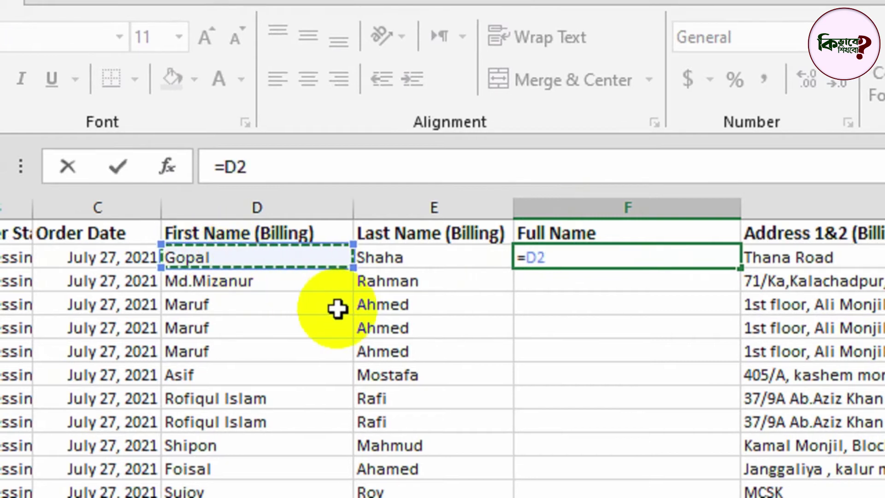
click(569, 258)
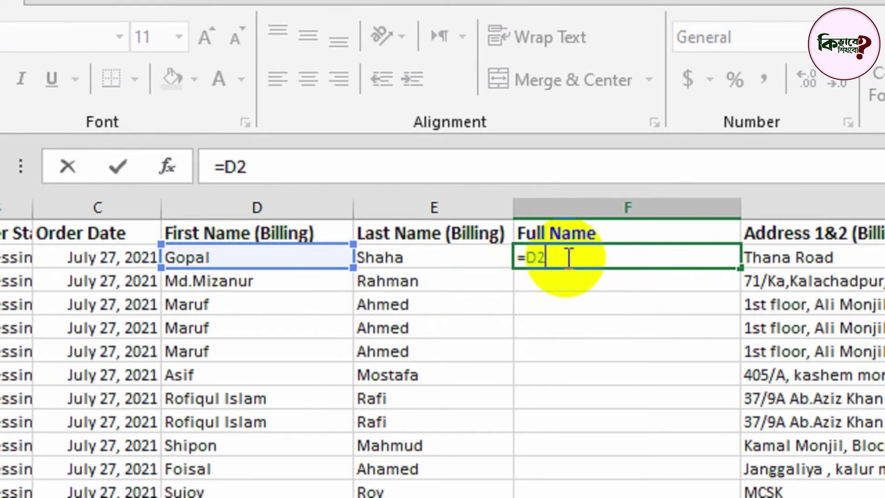
text(&)
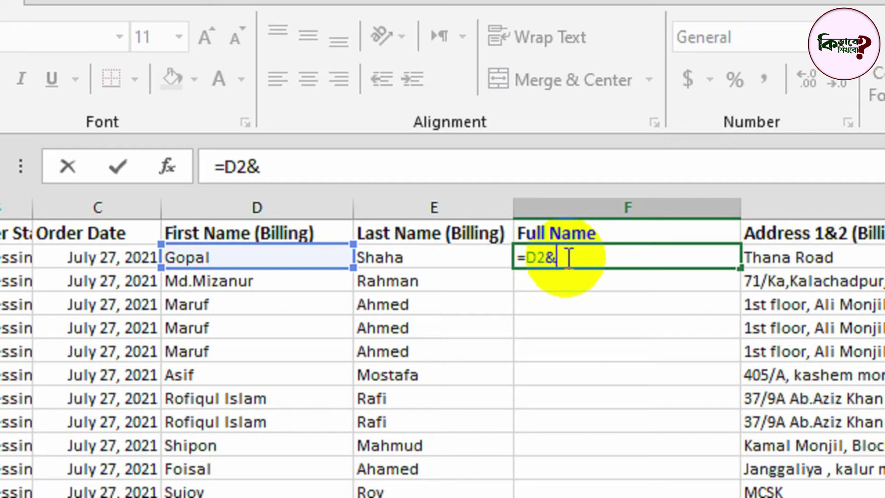
click(447, 258)
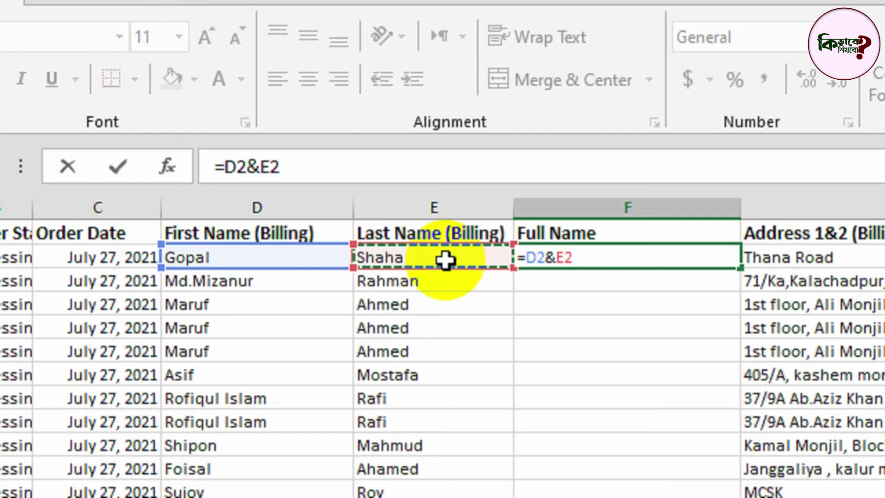
key(Return)
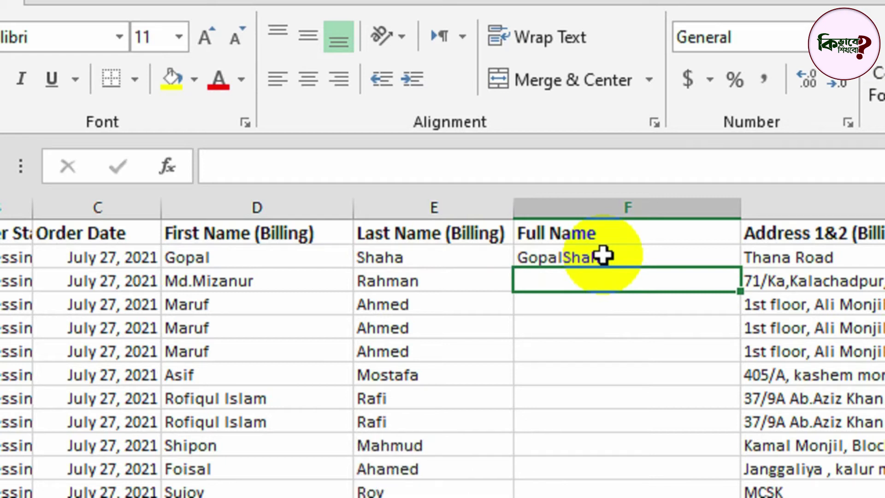
Add a space between the names so F2 reads =D2&" "&E2.
double_click(603, 255)
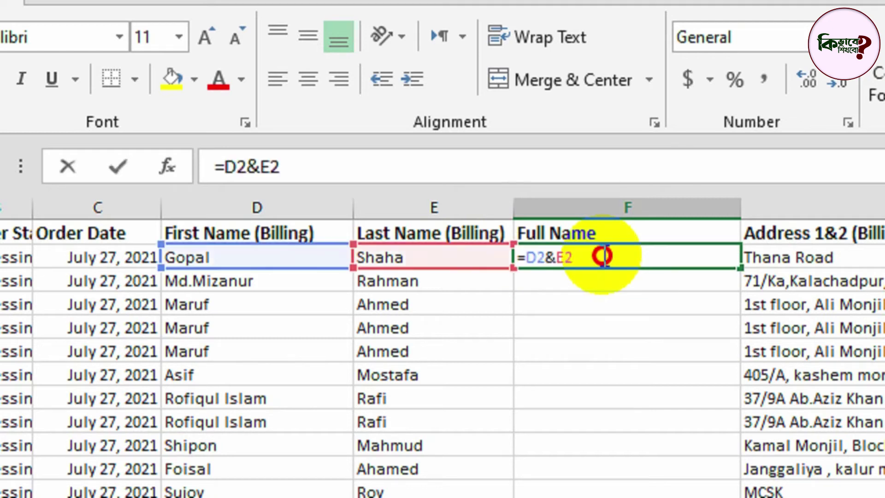
click(547, 256)
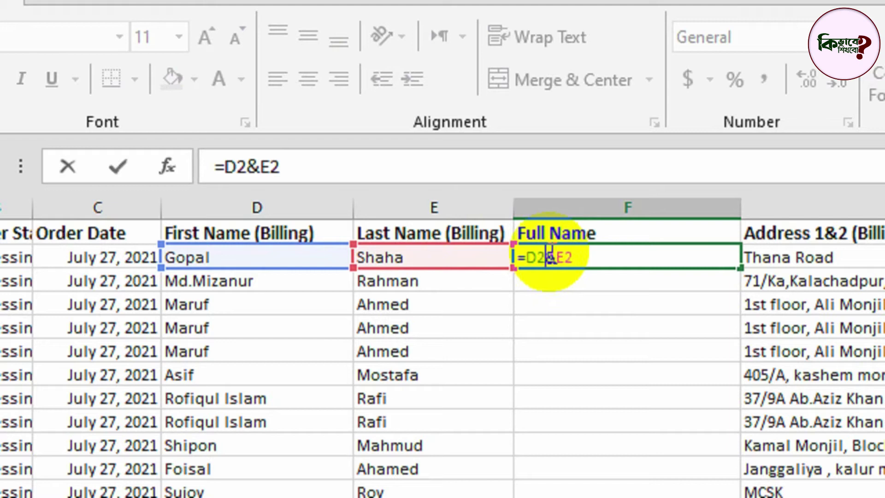
click(561, 256)
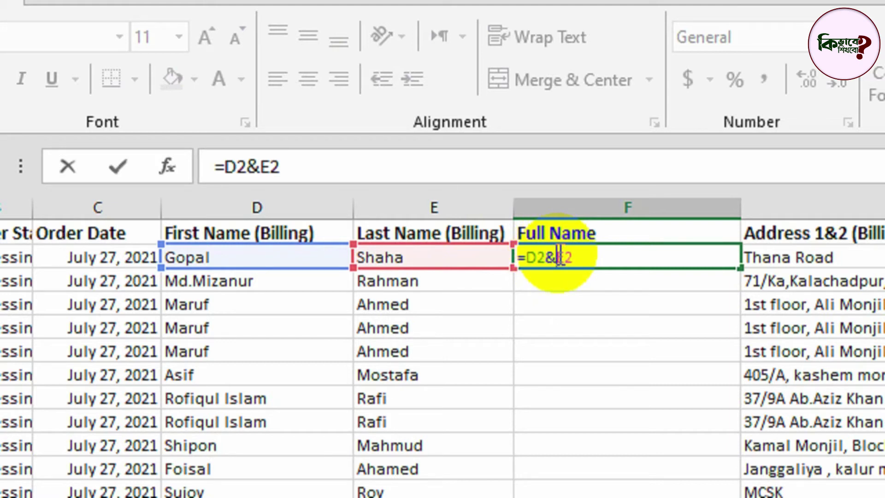
text(")
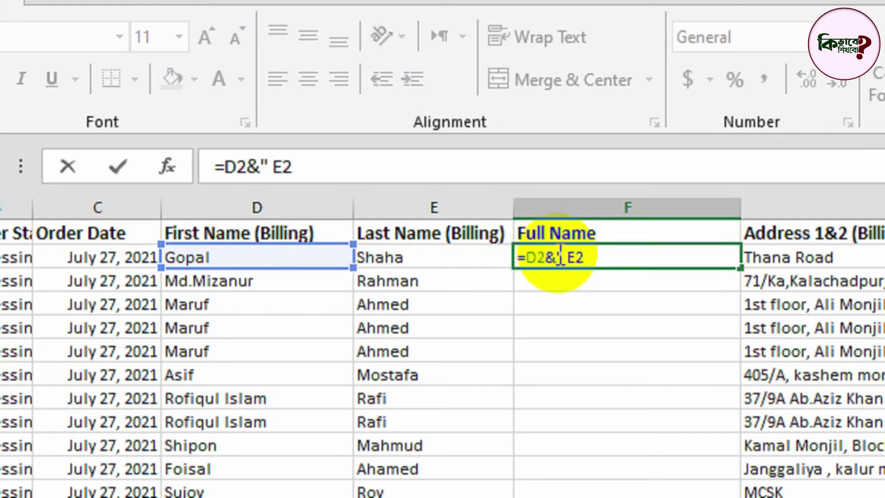
text( ")
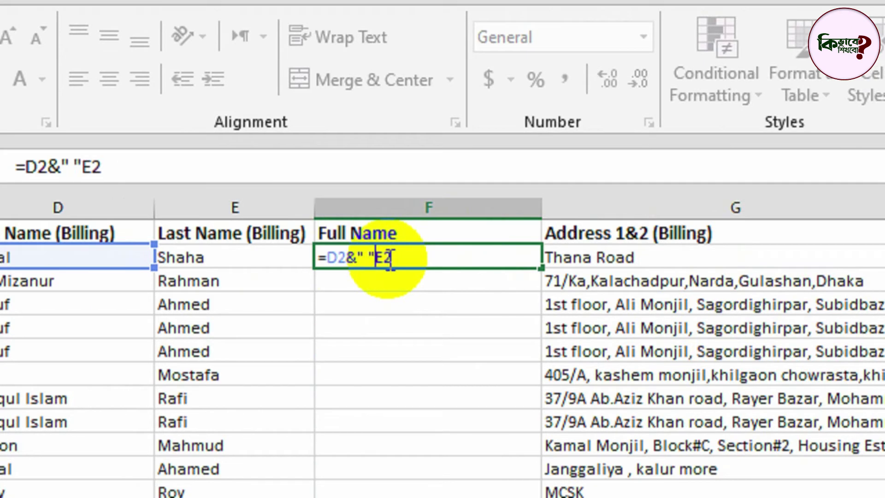
text(&)
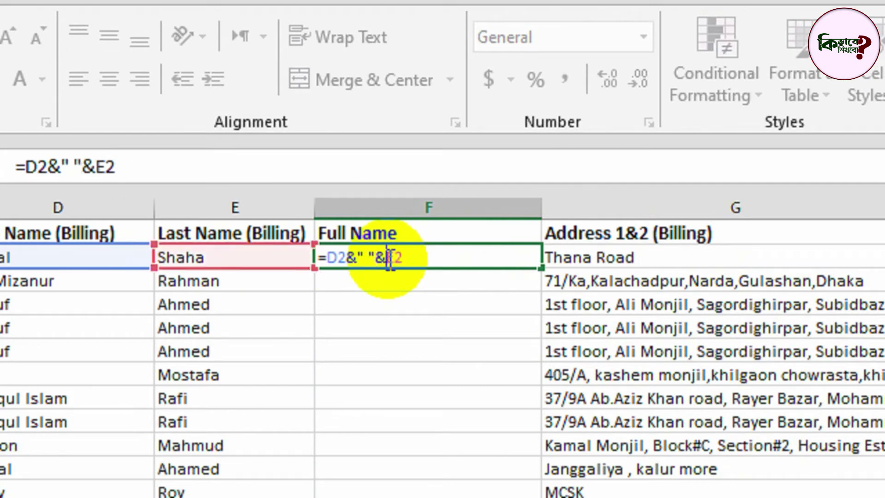
key(Return)
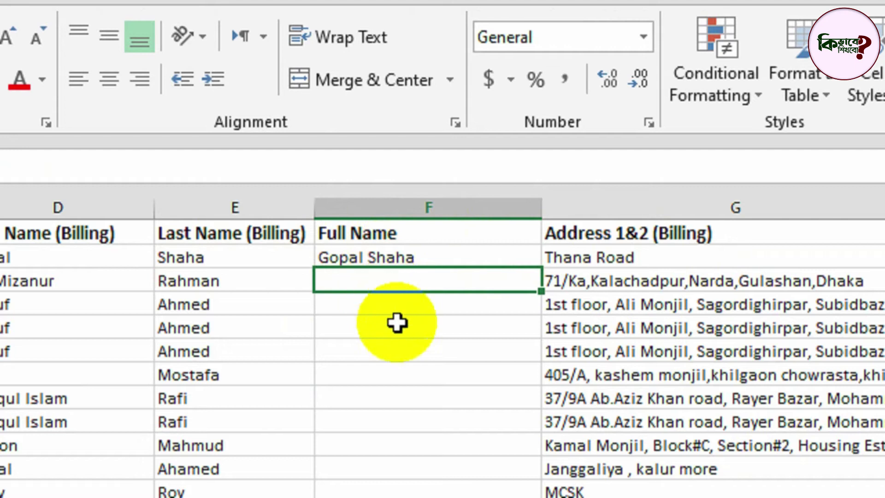
Fill the F2 full-name formula down to row 13689 and check the last row.
click(517, 259)
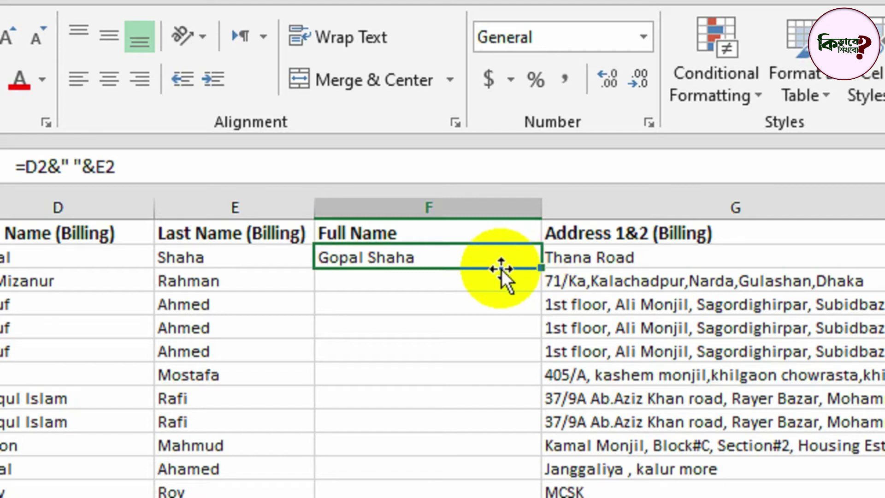
double_click(540, 268)
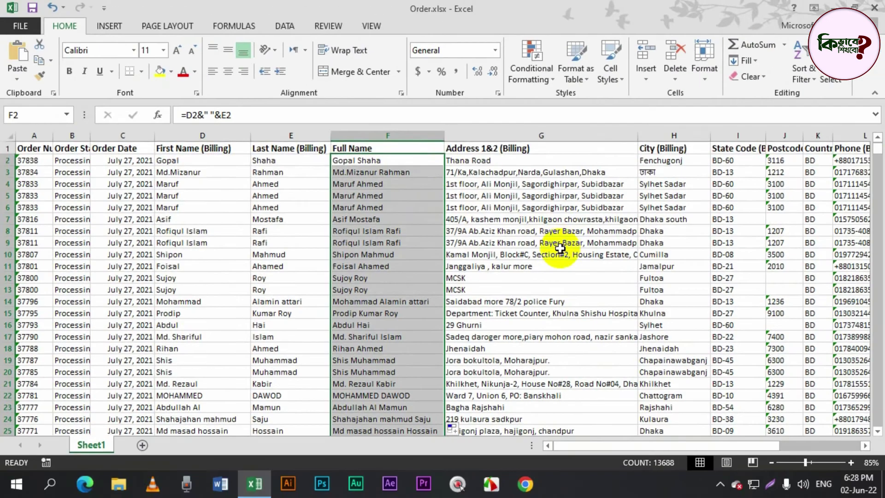
key(ctrl+Down)
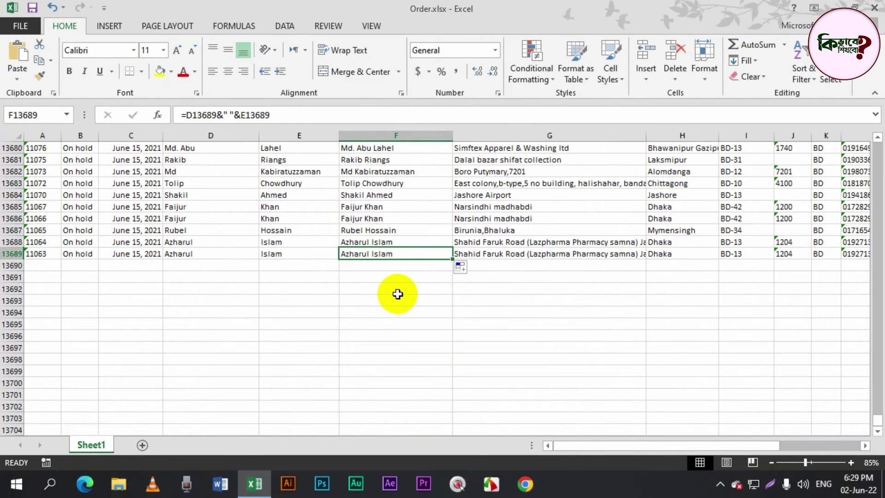
key(ctrl+Home)
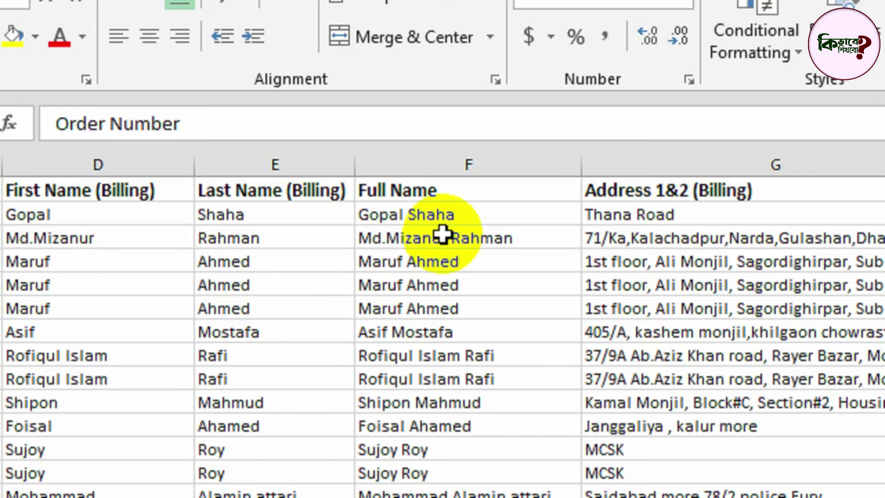
Append &" to the end of F2's formula =D2&" "&E2.
click(438, 213)
double_click(445, 215)
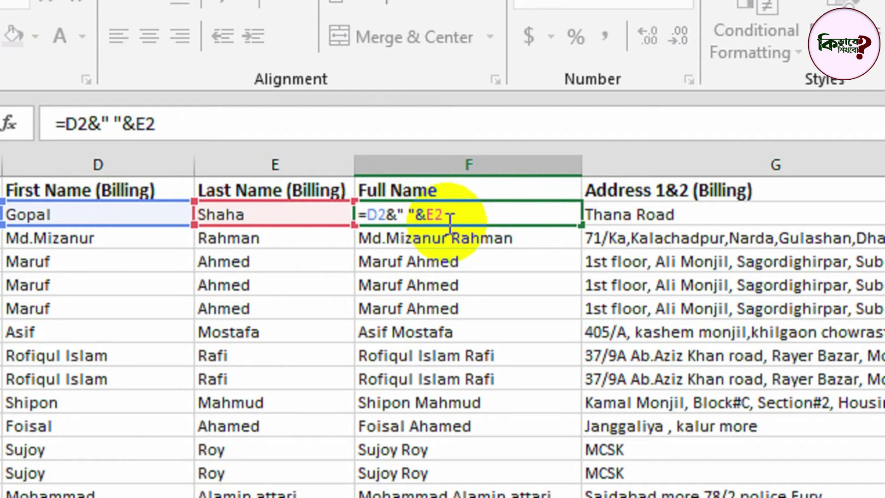
text(&)
text(")
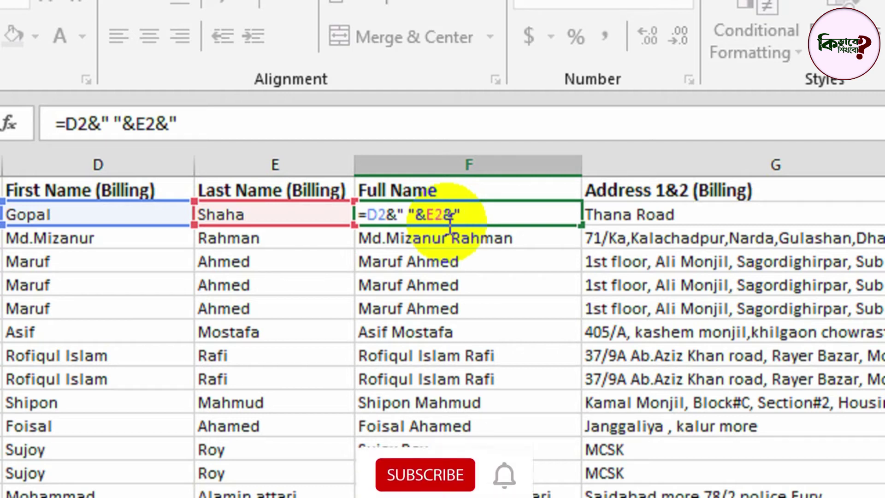
Complete F2 as =D2&" "&E2&" Order on "&C2 and autofit column F.
text(Order on)
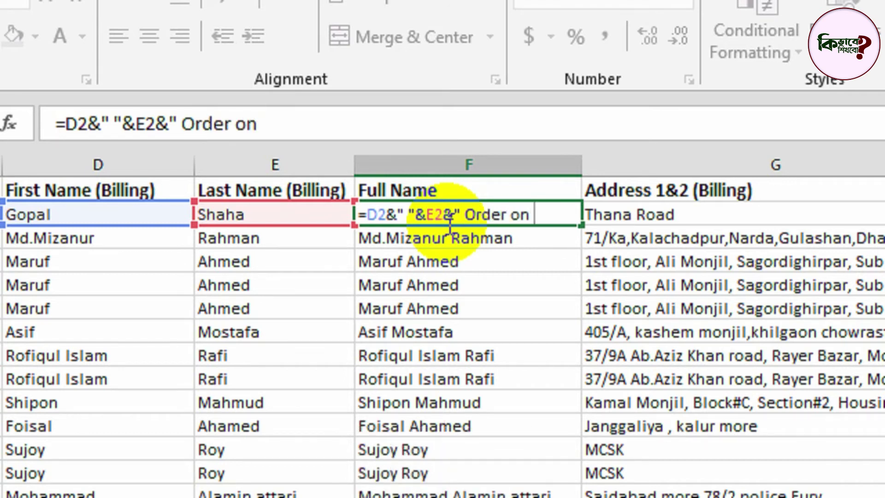
text( ")
text(&)
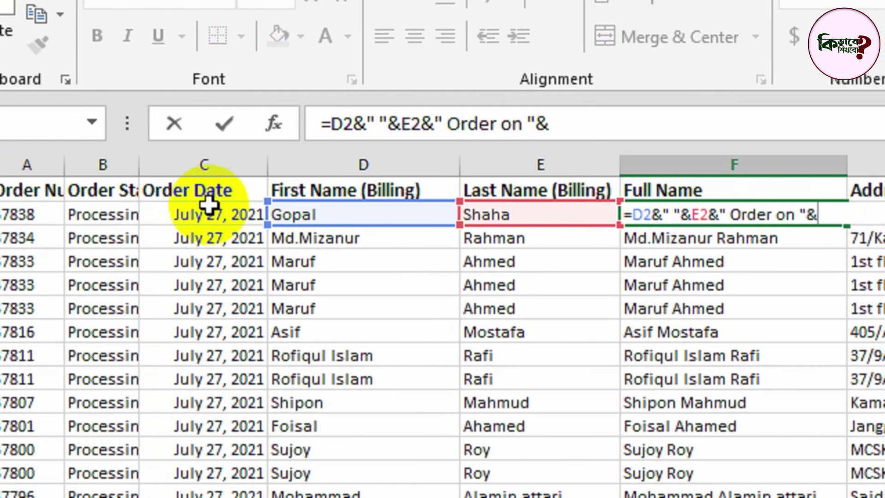
click(212, 238)
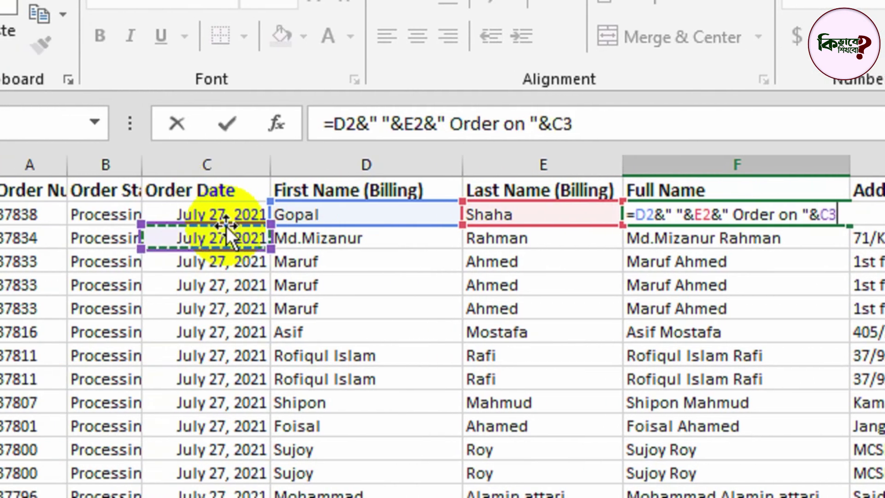
click(212, 215)
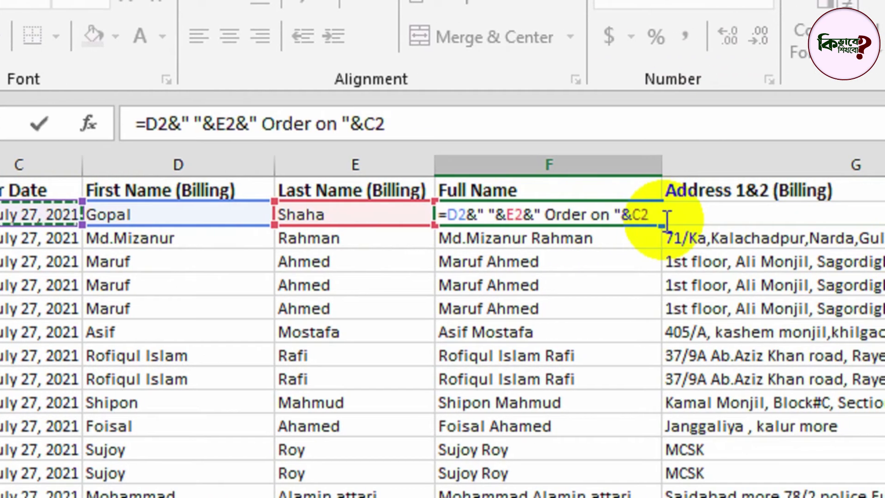
key(Return)
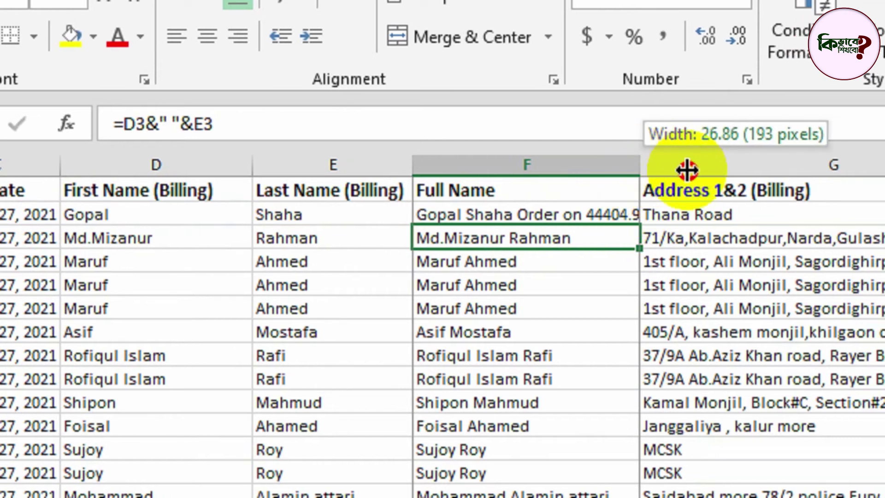
double_click(663, 166)
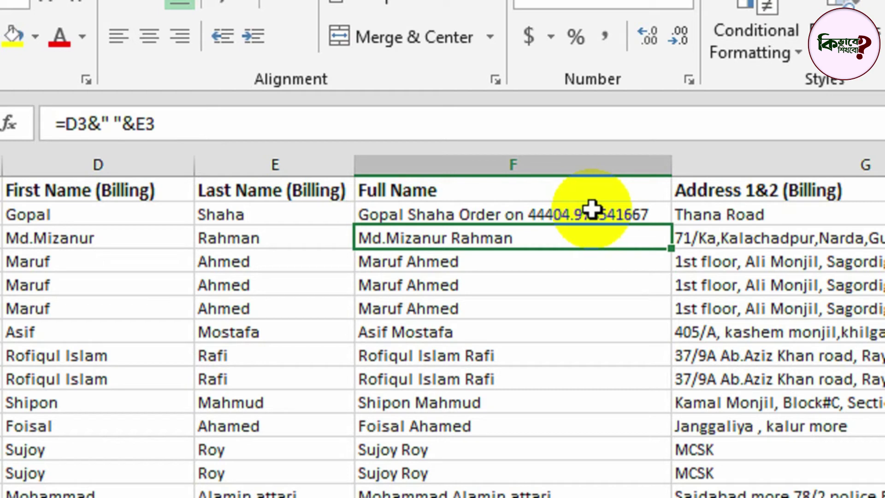
Replace C2 with TEXT(C2,"DD-MM-YYYY") in F2 so it shows 27-07-2021.
double_click(593, 209)
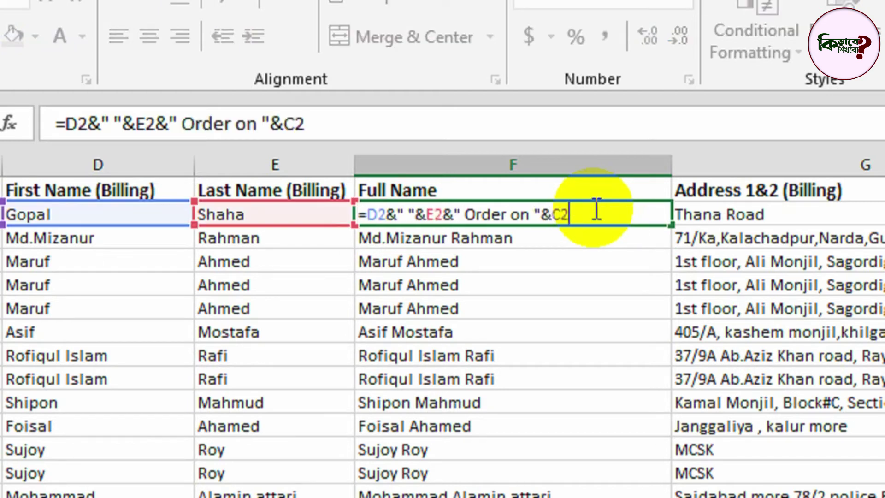
key(BackSpace)
key(BackSpace)
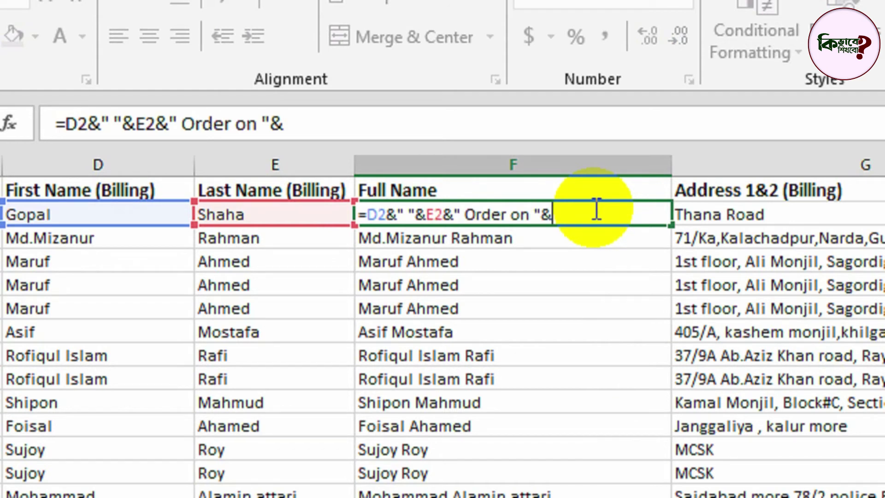
text(T)
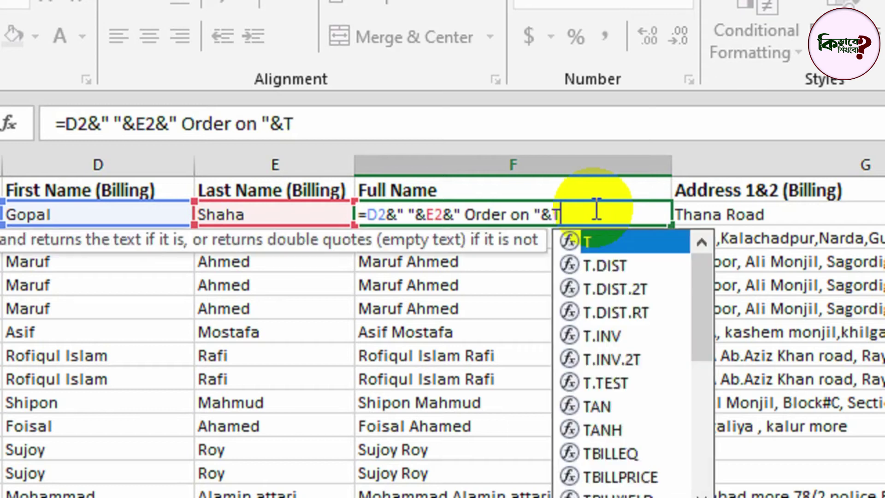
text(ex)
key(Tab)
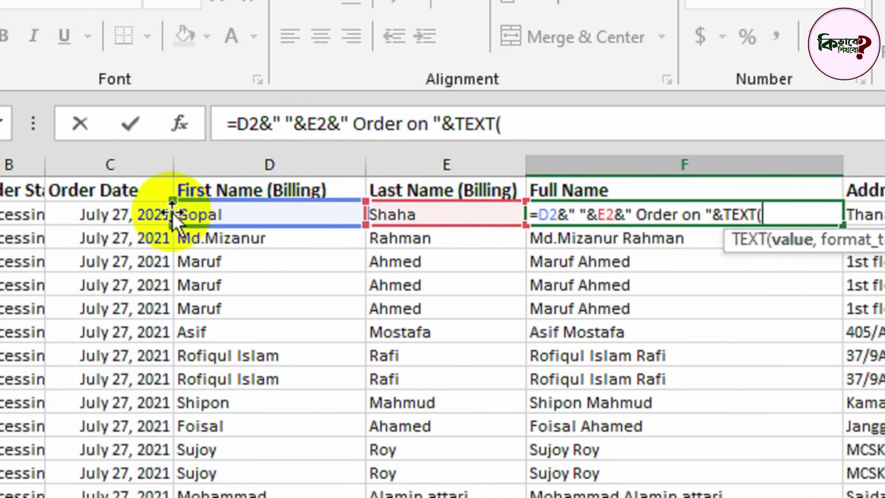
click(217, 217)
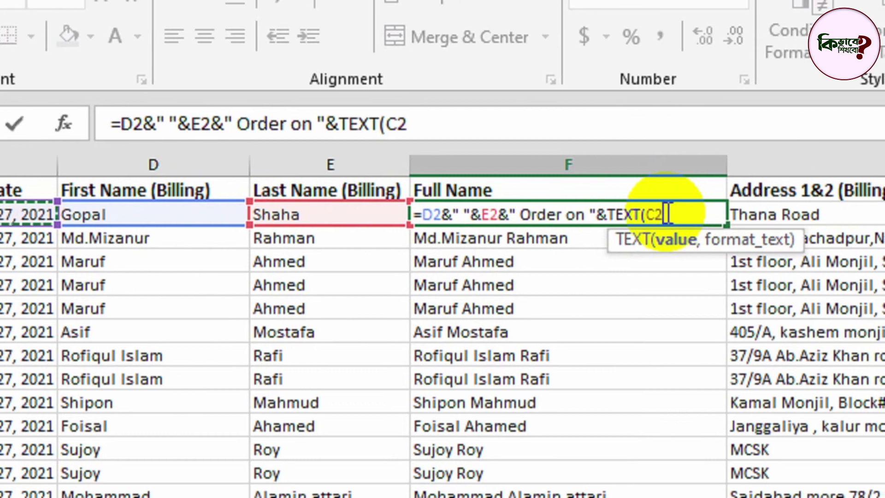
text(,)
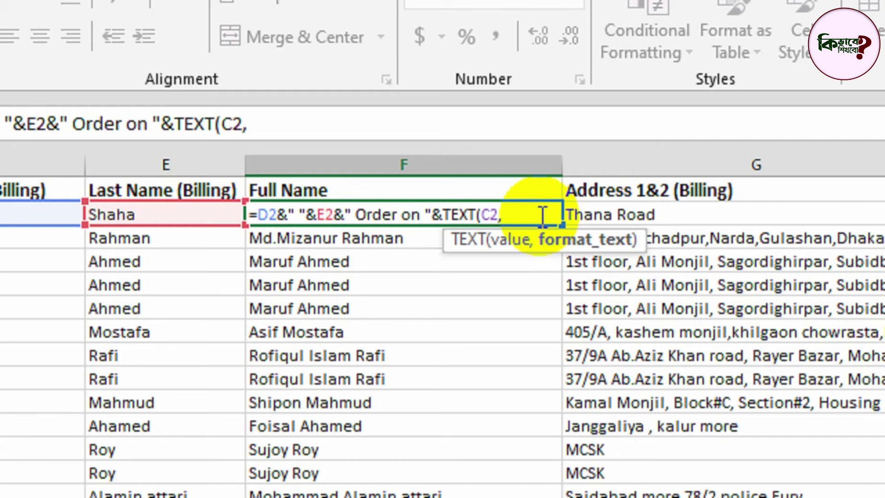
text(")
text(DD)
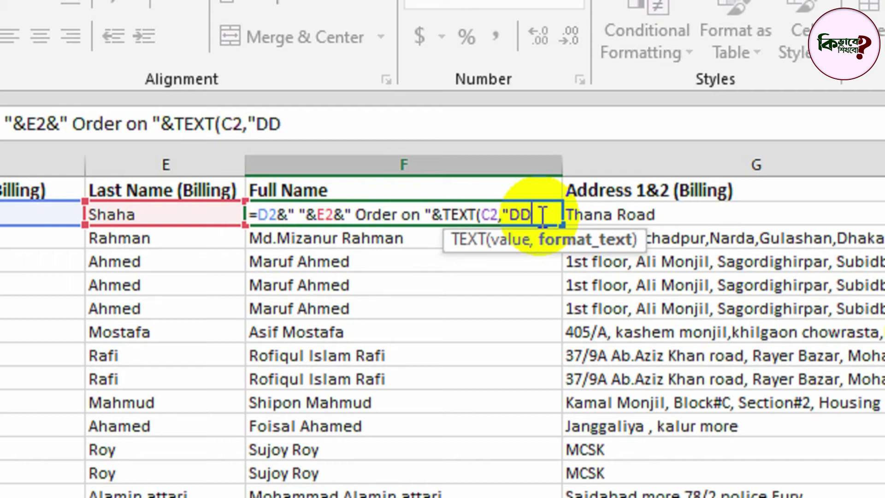
text(-)
text(MM-)
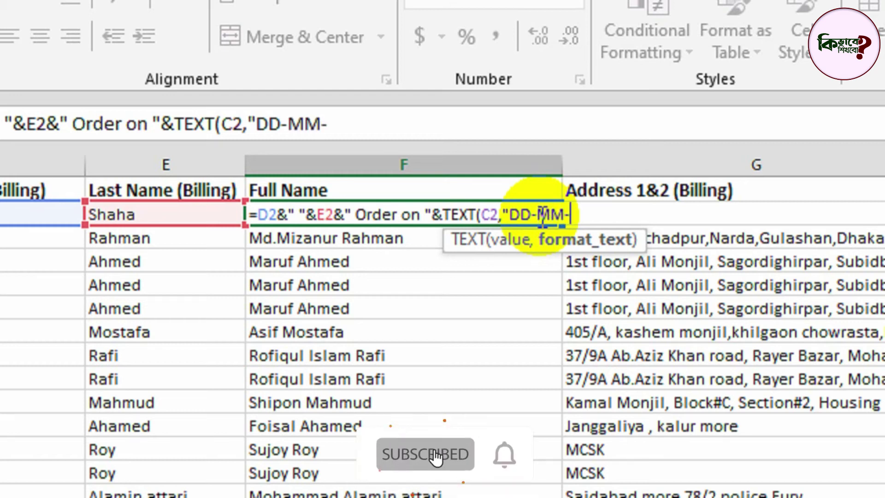
text(YYY)
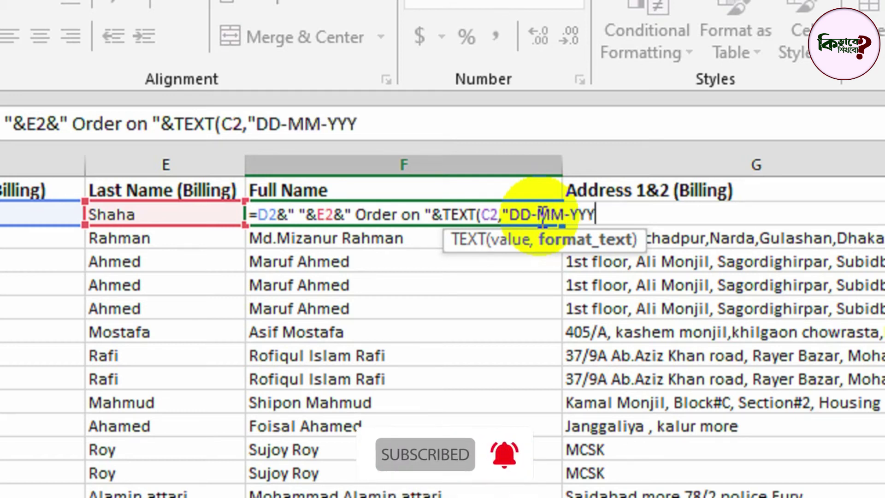
text(Y)
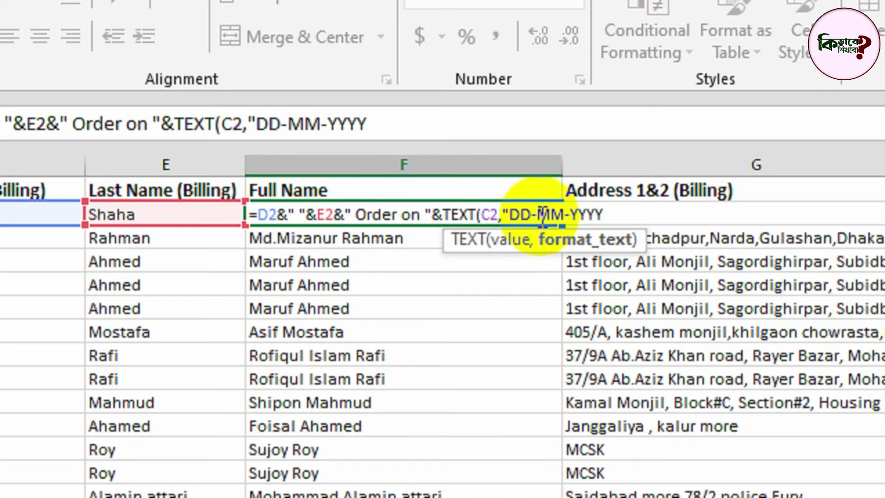
text(")
text())
key(Return)
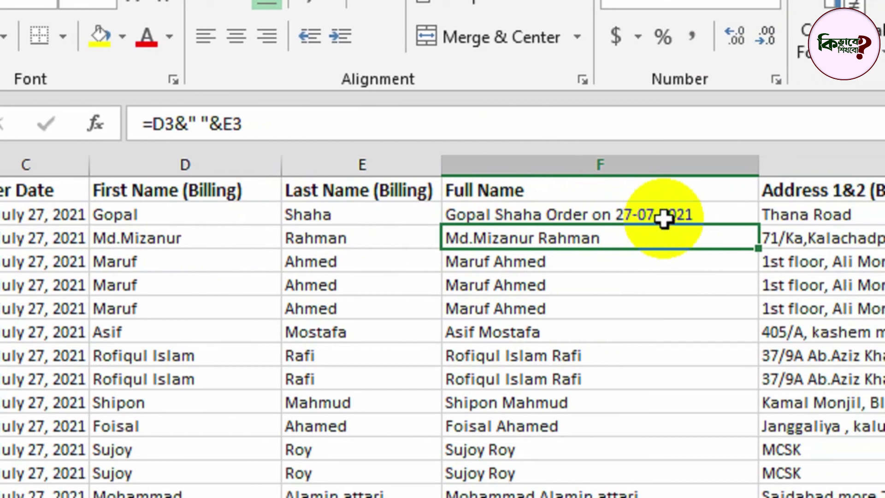
Fill the date-formatted formula down column F and check the copy in F3.
click(664, 214)
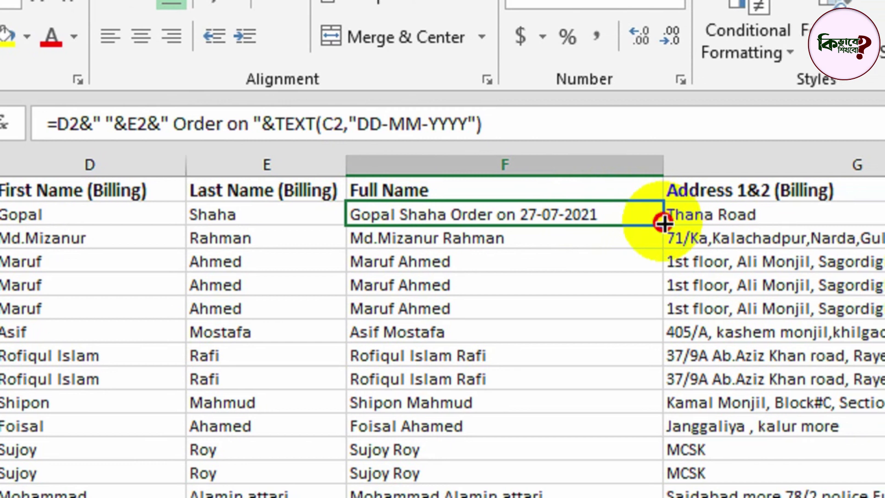
double_click(665, 224)
click(489, 261)
click(425, 245)
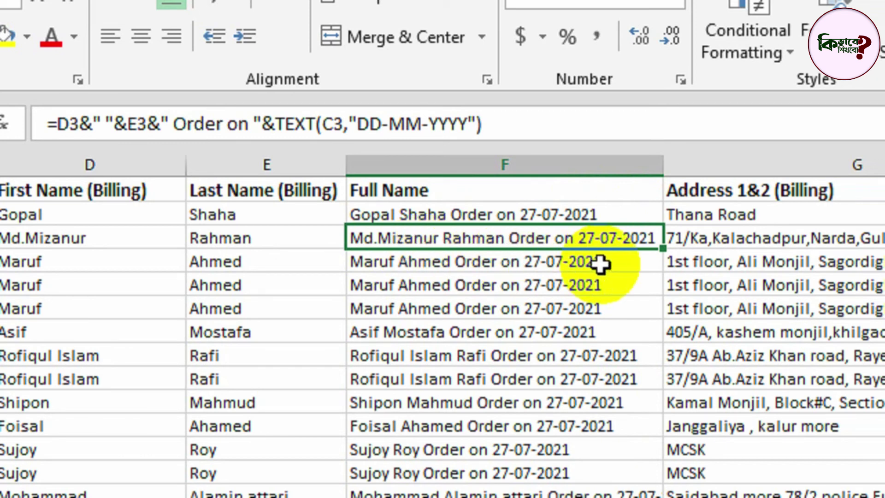
click(558, 213)
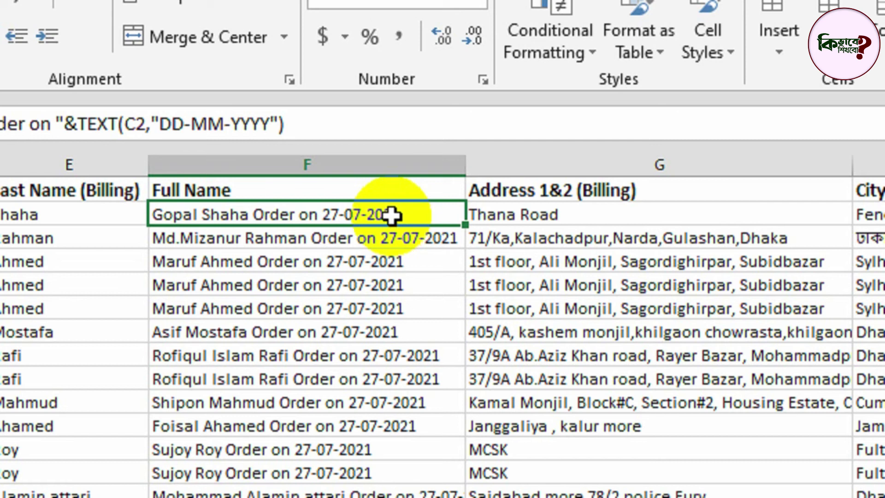
Rewrite F2 as =D2&" "&E2&" Order from "&H2 to show the billing city.
double_click(392, 215)
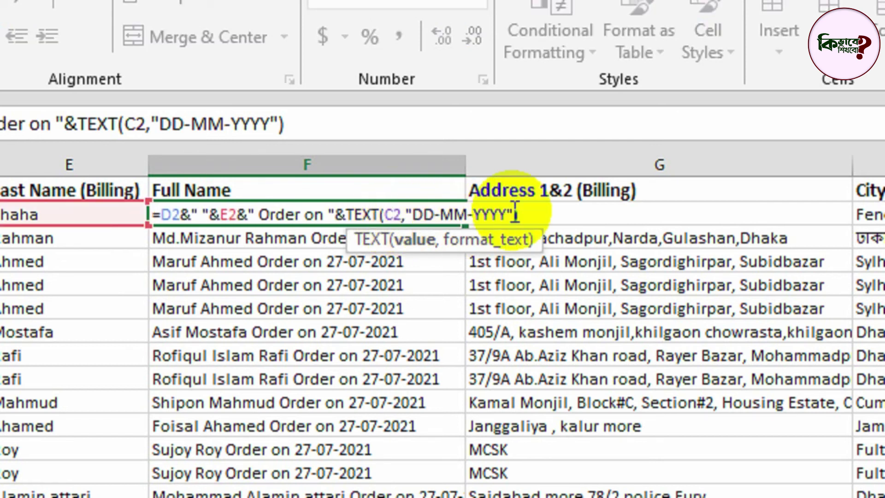
drag(546, 208, 348, 213)
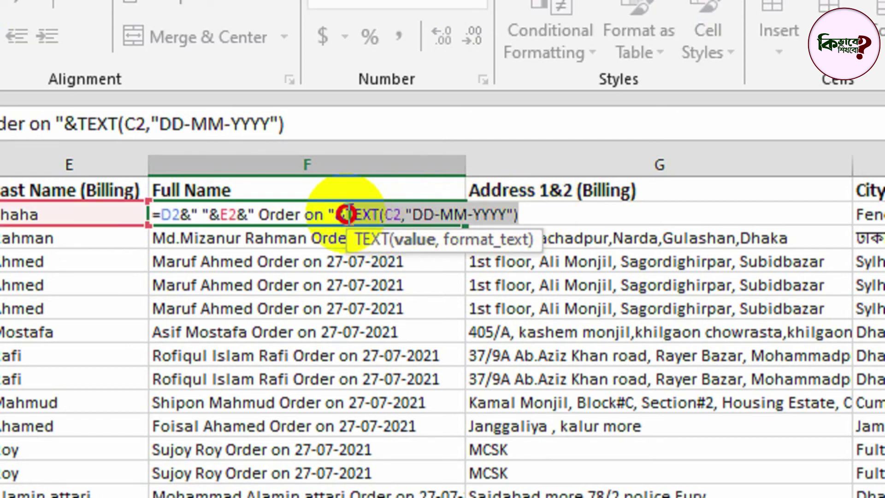
key(BackSpace)
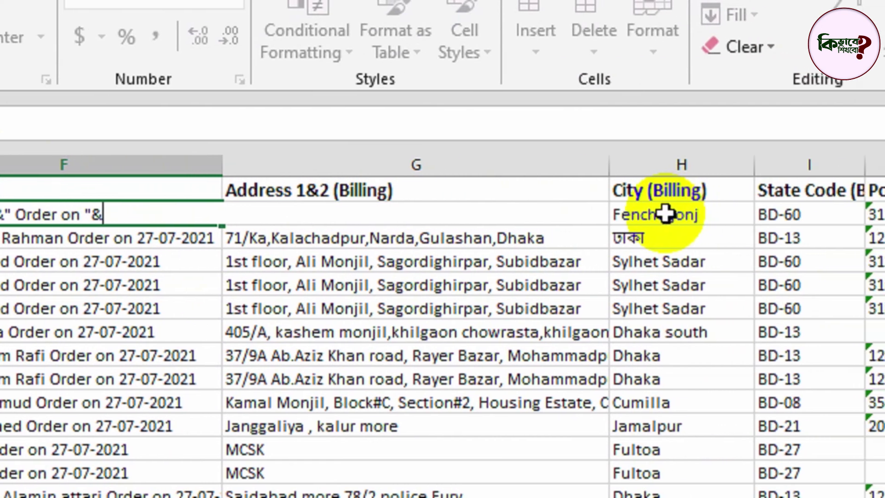
click(669, 213)
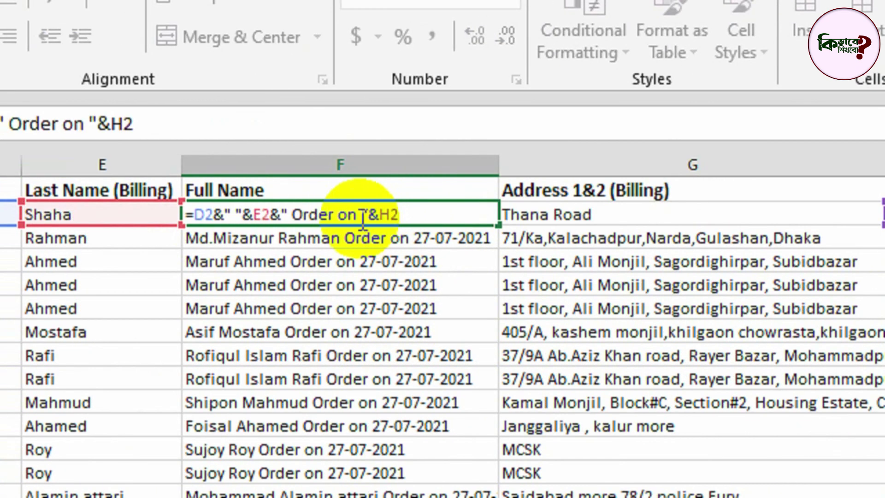
click(358, 217)
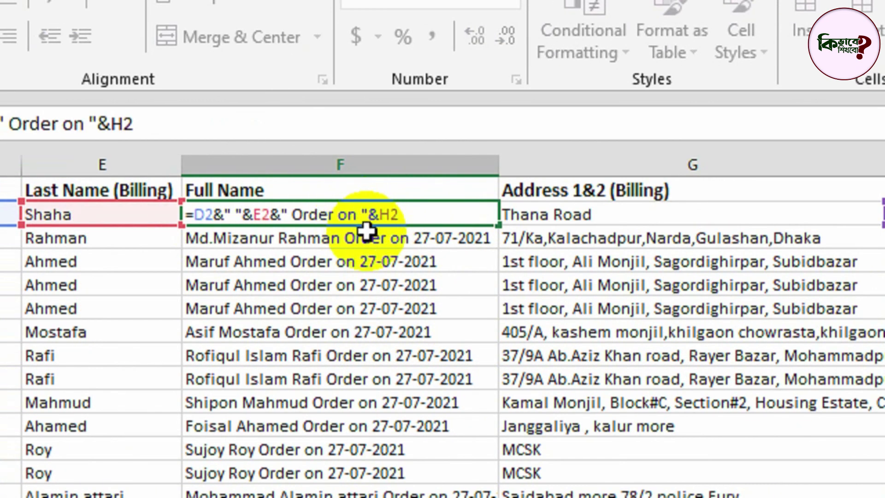
key(BackSpace)
key(BackSpace)
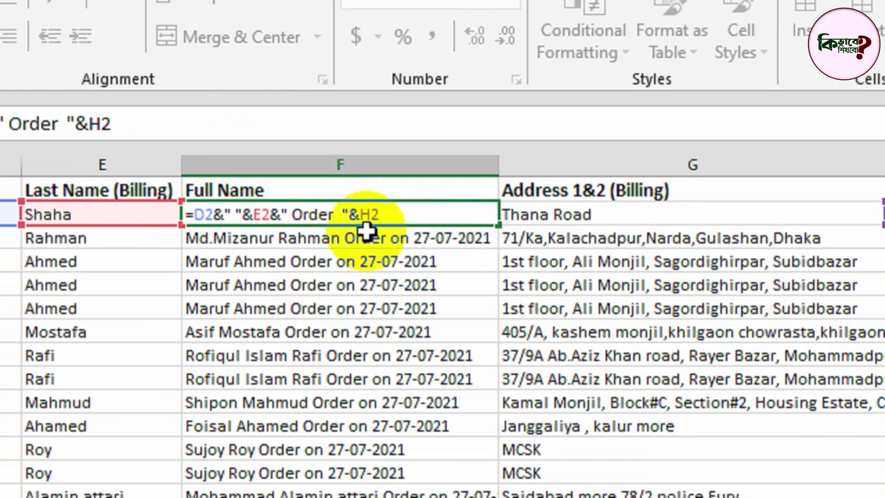
text(from)
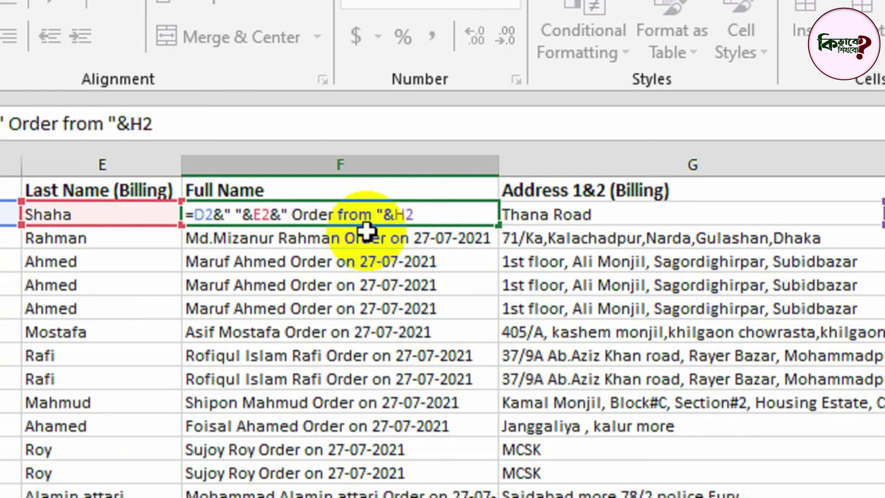
key(Return)
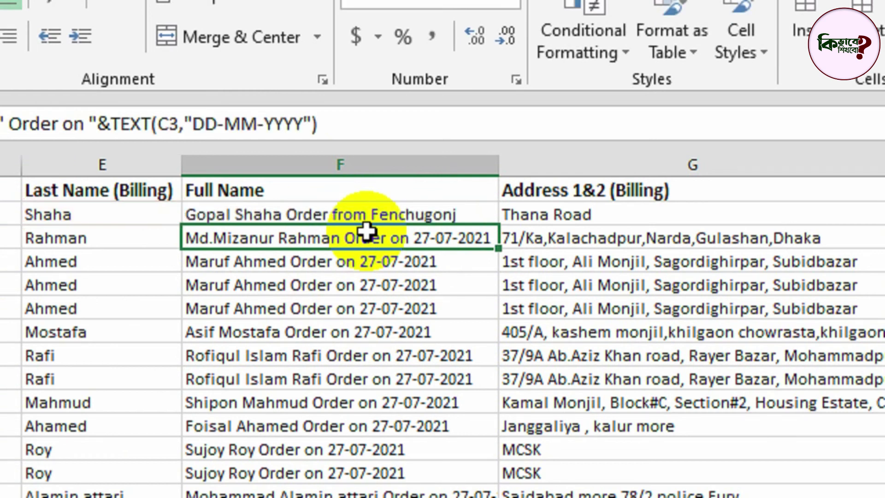